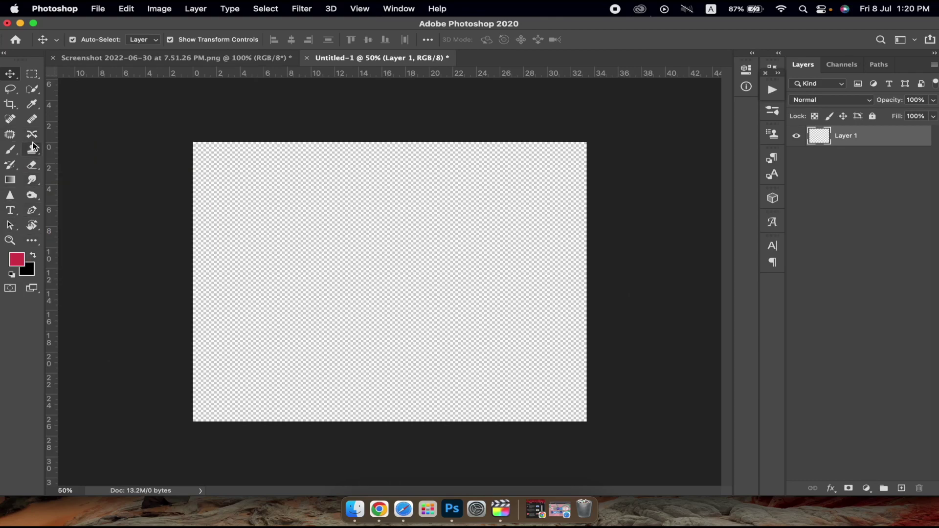
# Step: Brush a small red heart outline near the canvas centre on Layer 1
pyautogui.click(11, 151)
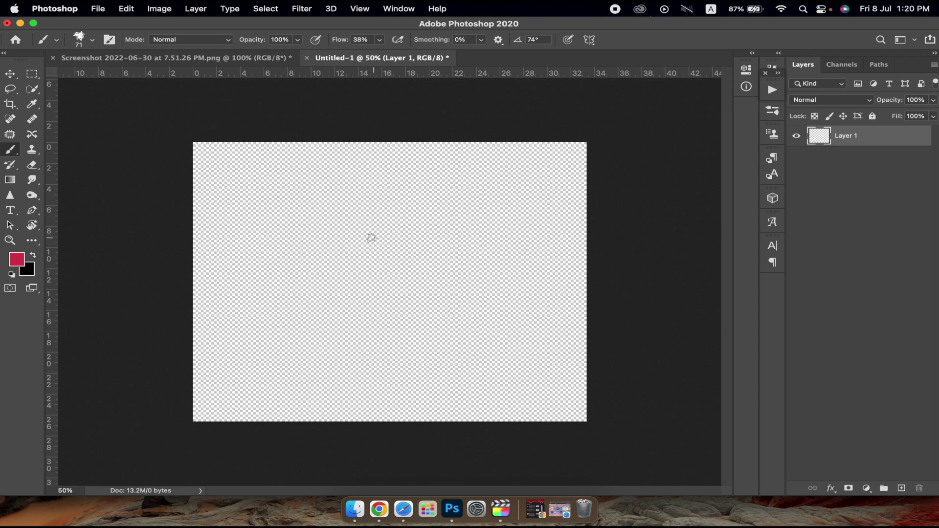
pyautogui.moveTo(365, 247)
pyautogui.mouseDown()
pyautogui.moveTo(332, 254)
pyautogui.moveTo(366, 288)
pyautogui.mouseUp()
pyautogui.moveTo(365, 246)
pyautogui.mouseDown()
pyautogui.moveTo(393, 238)
pyautogui.moveTo(367, 294)
pyautogui.moveTo(327, 247)
pyautogui.moveTo(338, 231)
pyautogui.moveTo(366, 246)
pyautogui.moveTo(385, 238)
pyautogui.moveTo(394, 251)
pyautogui.moveTo(368, 291)
pyautogui.mouseUp()
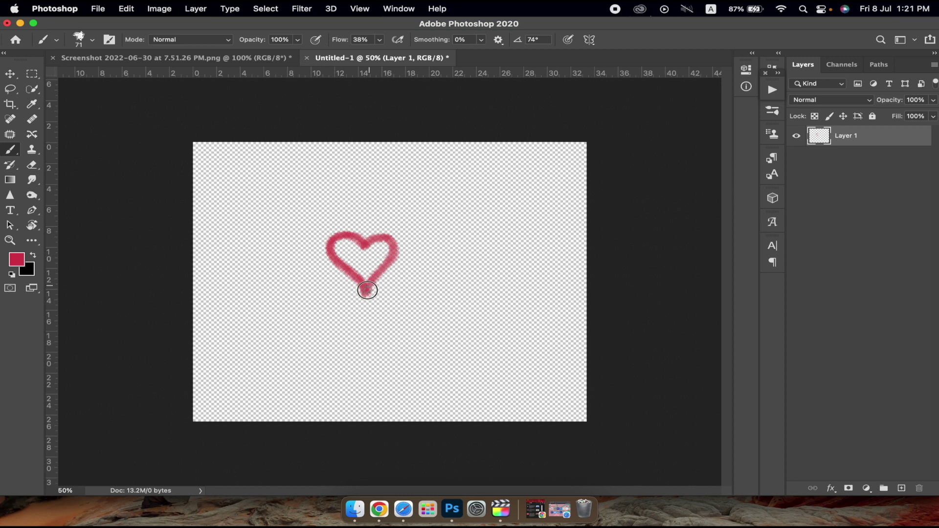
pyautogui.press('v')
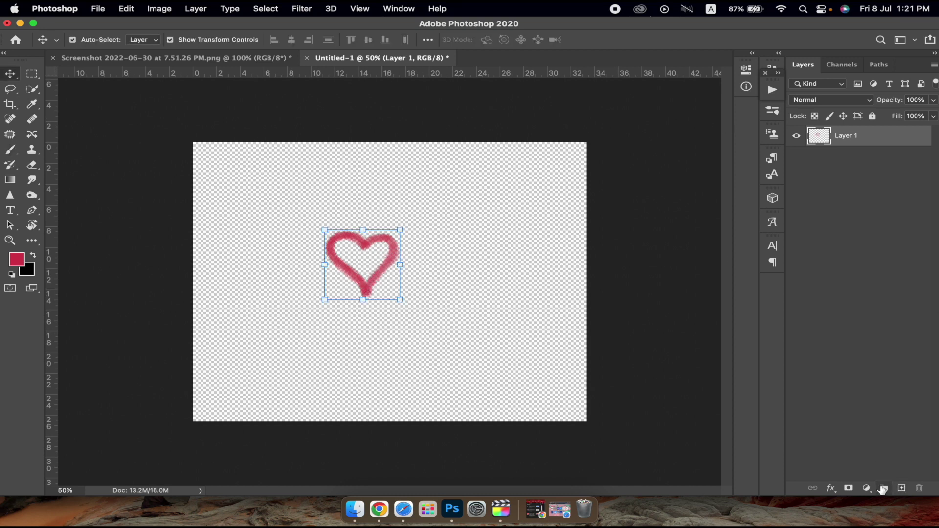
# Step: Duplicate Layer 1 to create Layer 1 copy
pyautogui.rightClick(378, 246)
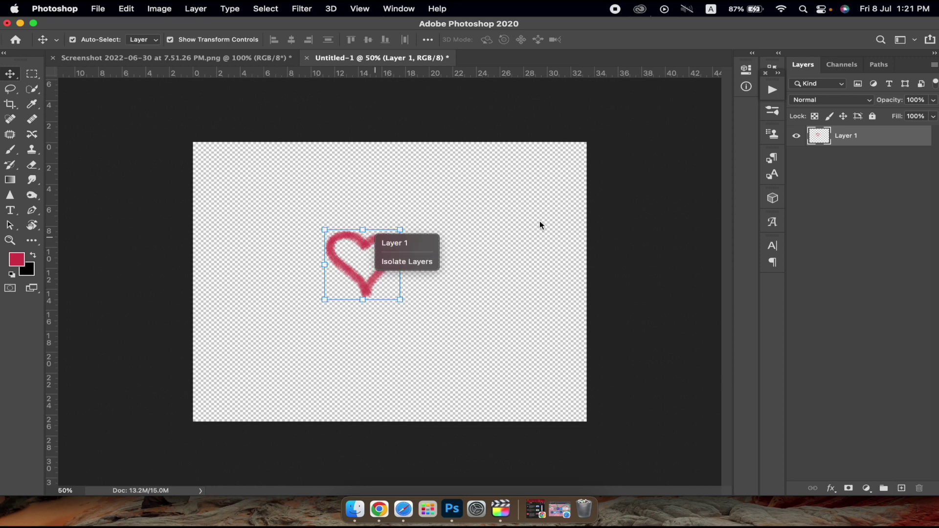
pyautogui.rightClick(907, 140)
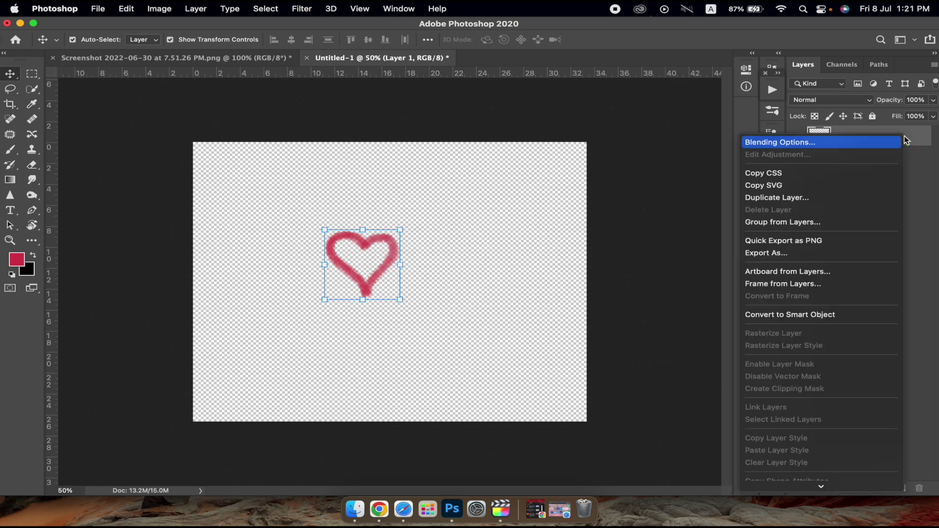
pyautogui.click(880, 197)
pyautogui.click(591, 196)
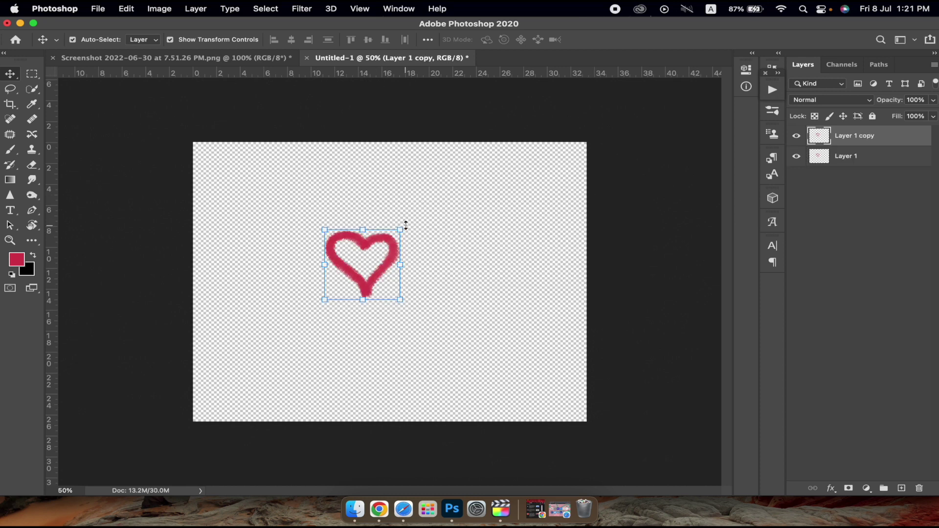
# Step: Scale Layer 1 copy to about 199% and position it around the small heart
pyautogui.moveTo(400, 228)
pyautogui.mouseDown()
pyautogui.moveTo(437, 195)
pyautogui.moveTo(408, 235)
pyautogui.moveTo(465, 170)
pyautogui.mouseUp()
pyautogui.moveTo(444, 214); pyautogui.dragTo(423, 224)
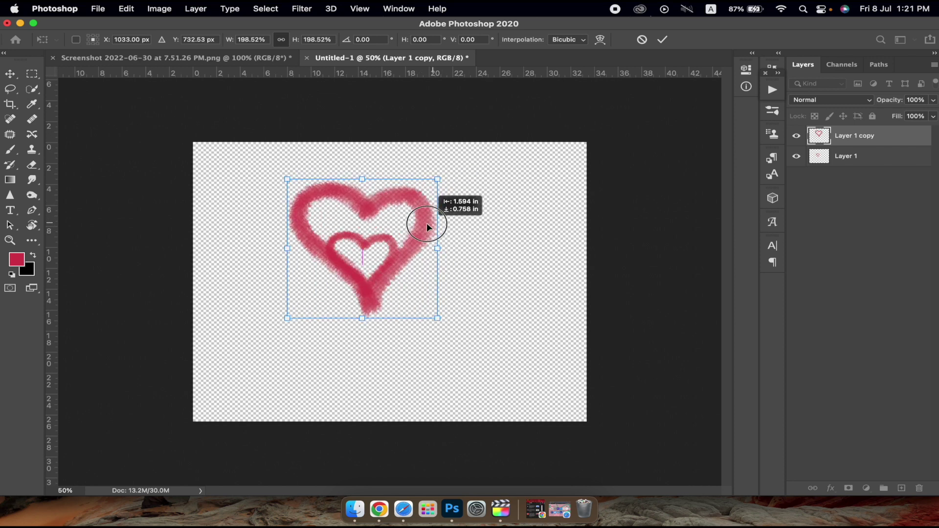
pyautogui.click(663, 40)
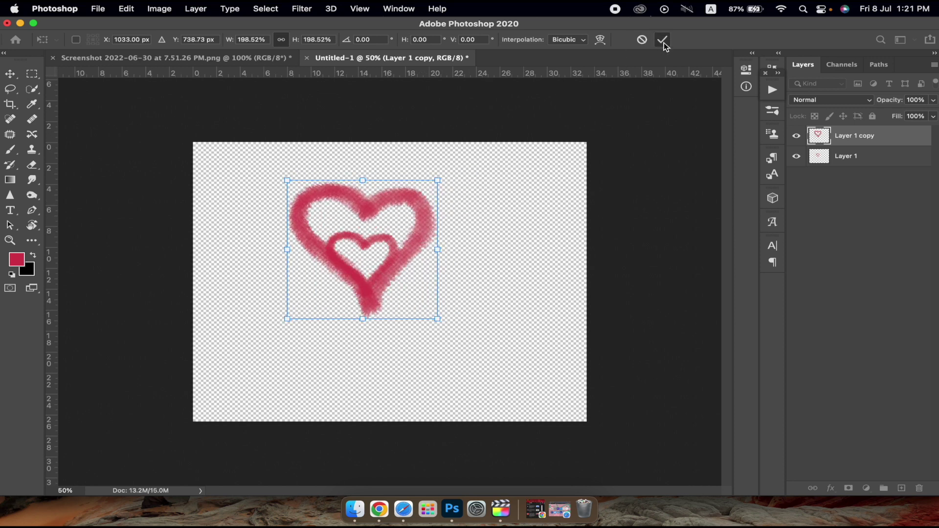
pyautogui.rightClick(881, 138)
# Step: Duplicate Layer 1 copy and scale the new copy to 156% around the other hearts
pyautogui.click(820, 199)
pyautogui.click(586, 196)
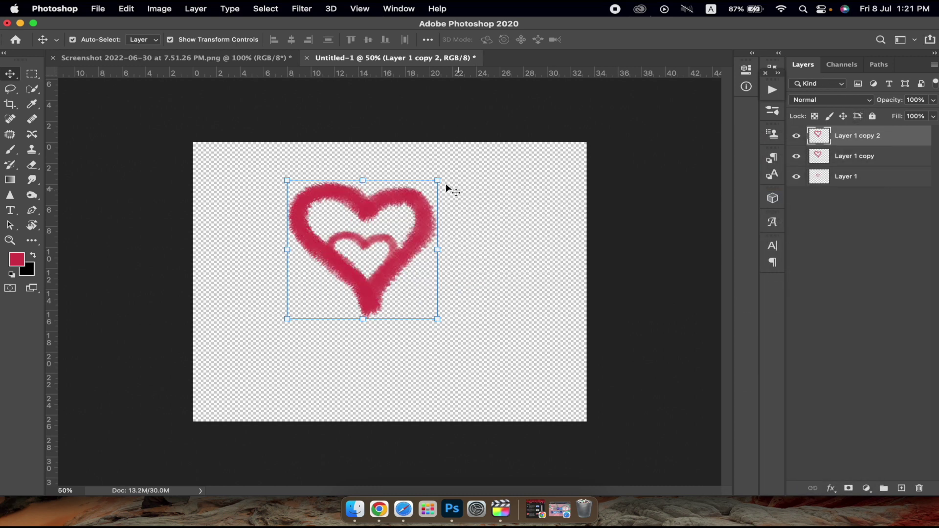
pyautogui.moveTo(437, 180); pyautogui.dragTo(522, 102)
pyautogui.moveTo(499, 197); pyautogui.dragTo(448, 212)
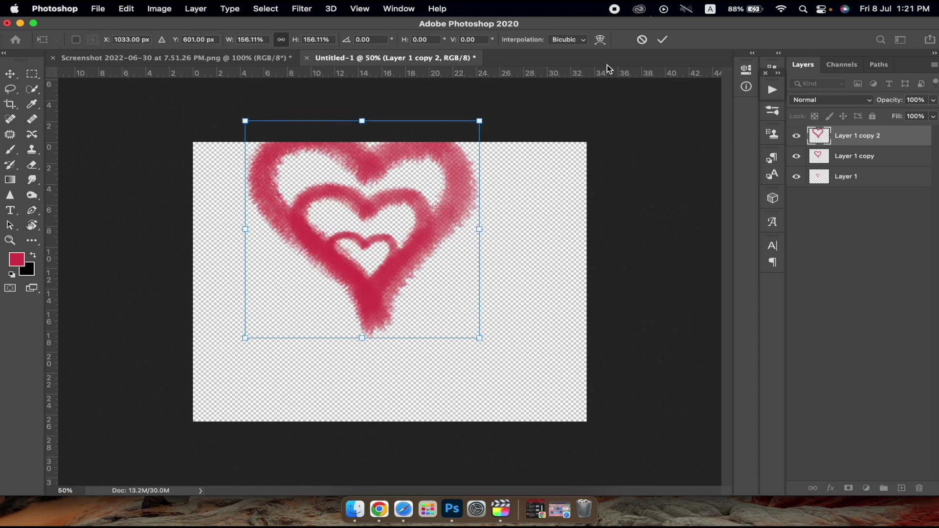
pyautogui.click(663, 40)
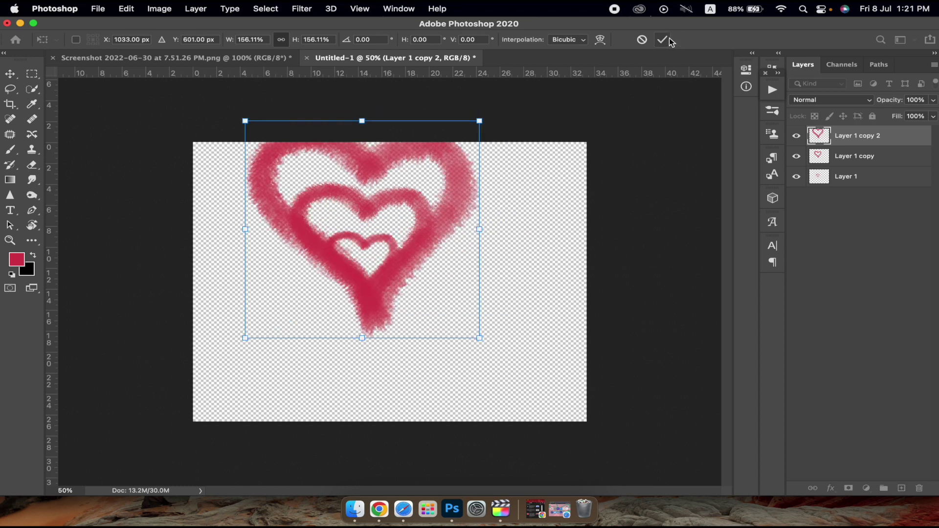
# Step: Align all three hearts' vertical centres and move them to the canvas centre
pyautogui.keyDown('shift'); pyautogui.click(864, 184); pyautogui.keyUp('shift')
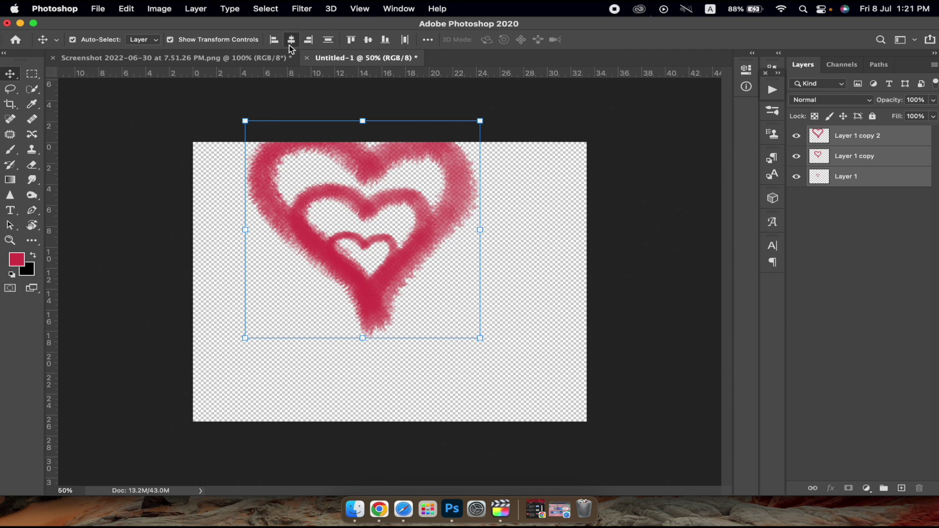
pyautogui.click(369, 40)
pyautogui.moveTo(387, 271); pyautogui.dragTo(397, 325)
pyautogui.click(906, 262)
pyautogui.rightClick(901, 140)
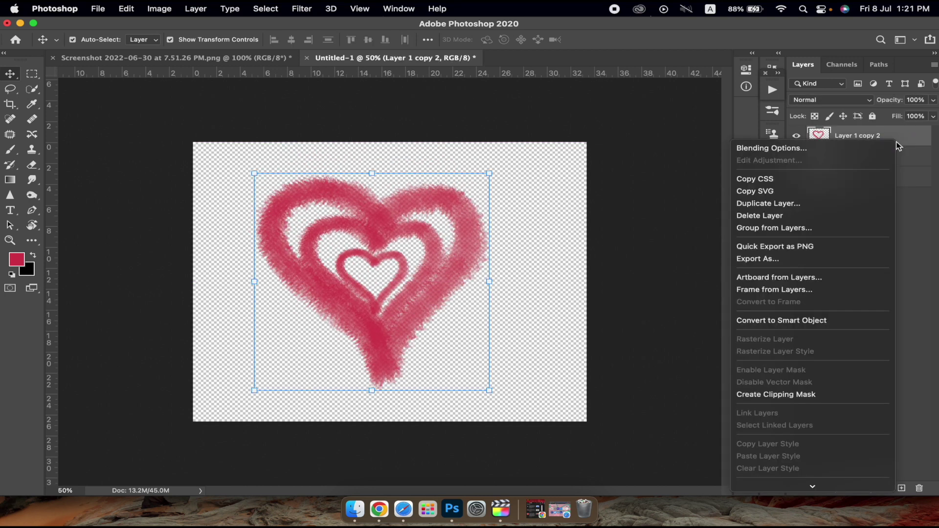
pyautogui.click(896, 177)
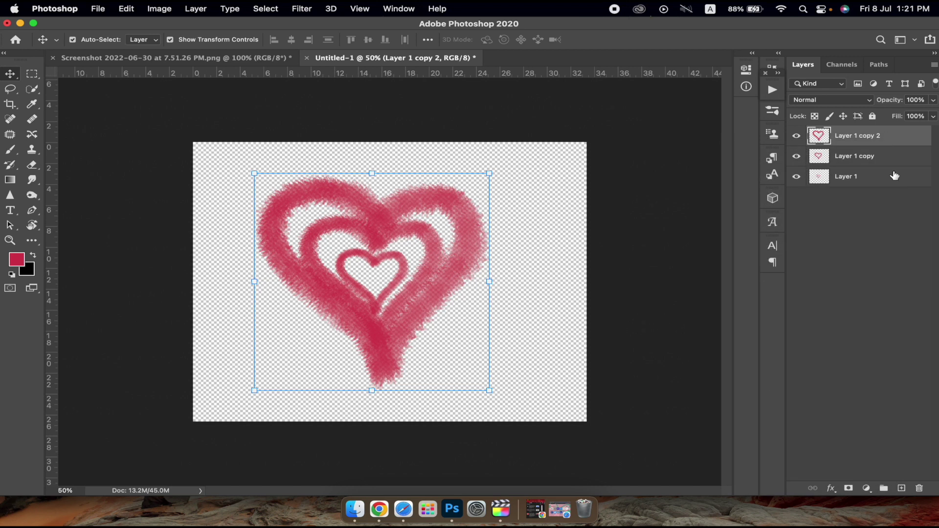
# Step: Duplicate Layer 1 as Layer 1 copy 3
pyautogui.rightClick(891, 185)
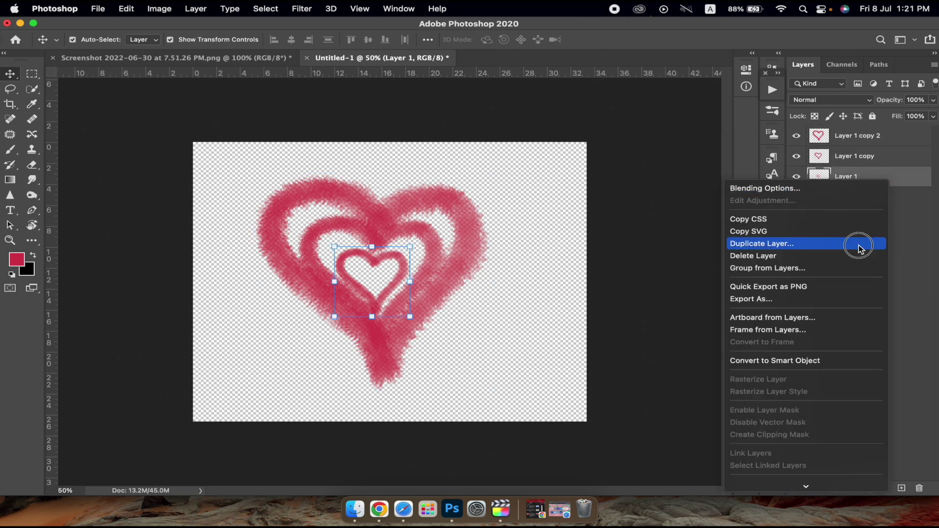
pyautogui.click(860, 246)
pyautogui.click(590, 196)
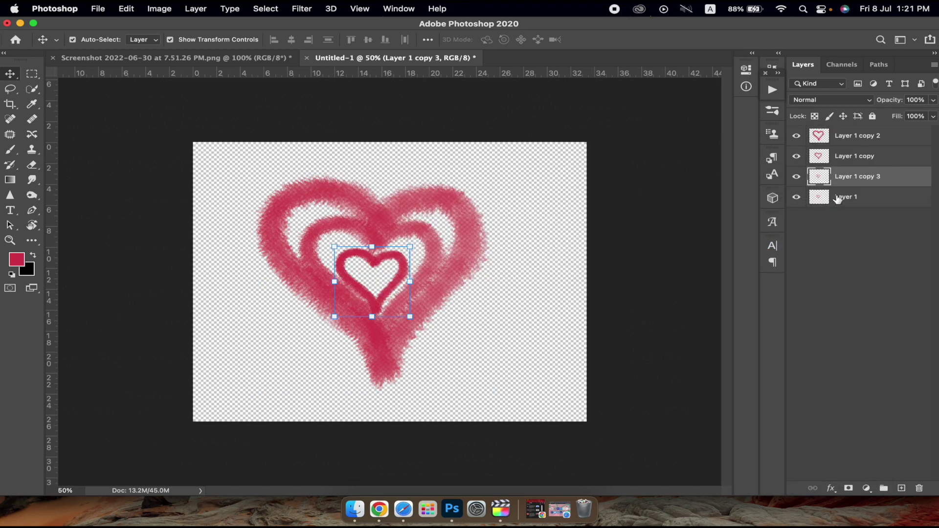
# Step: Shrink Layer 1 to about 59% and place it inside the small heart
pyautogui.click(839, 201)
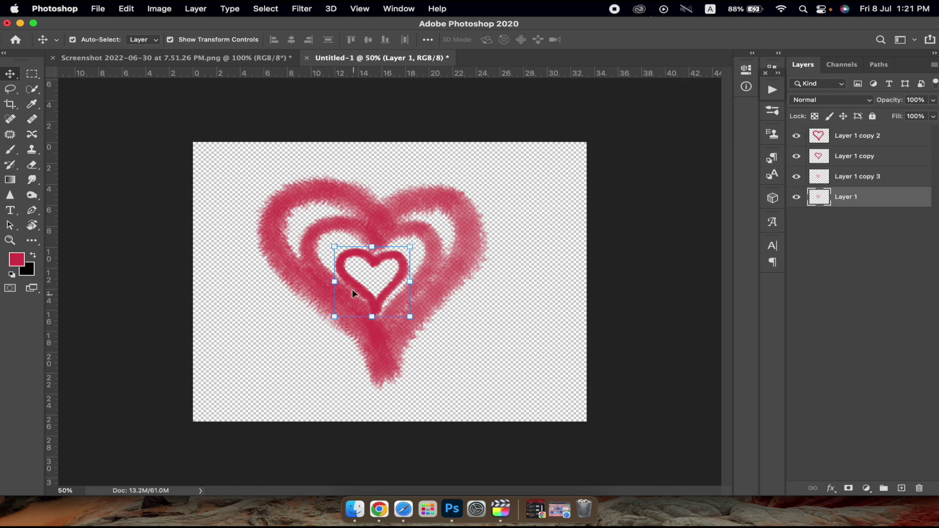
pyautogui.moveTo(343, 244); pyautogui.dragTo(382, 258)
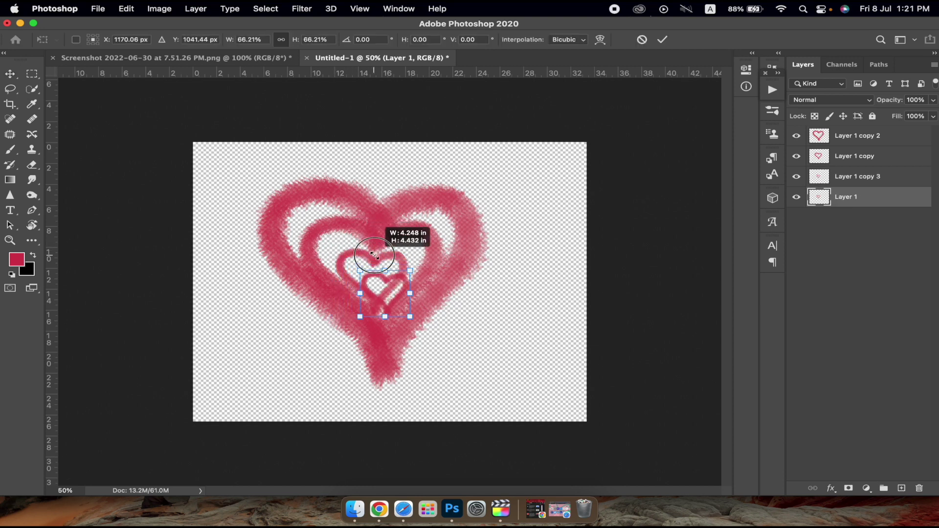
pyautogui.moveTo(396, 285); pyautogui.dragTo(380, 278)
pyautogui.click(662, 40)
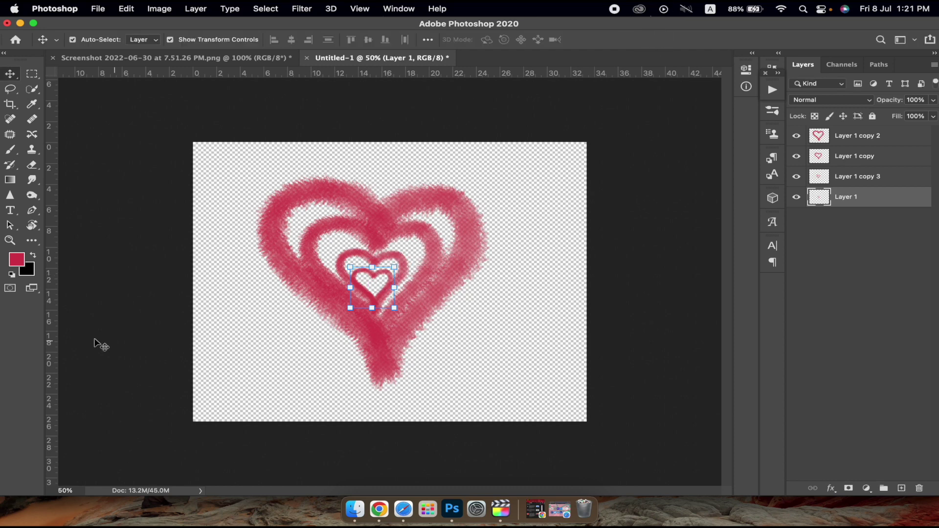
pyautogui.click(10, 240)
pyautogui.click(466, 285)
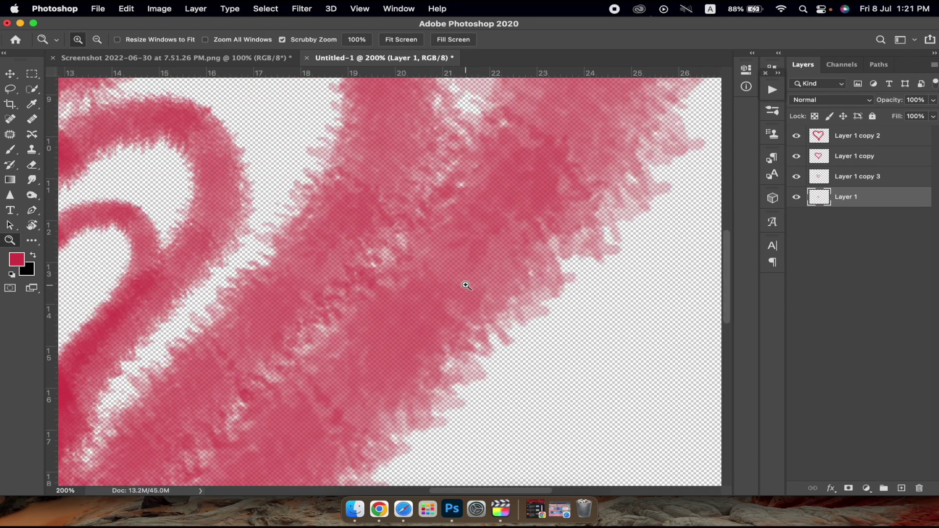
# Step: Scale the tiny Layer 1 heart to 84.4% and recentre it inside the small heart
pyautogui.hscroll(3, 587, 300)
pyautogui.hscroll(-2, 685, 298)
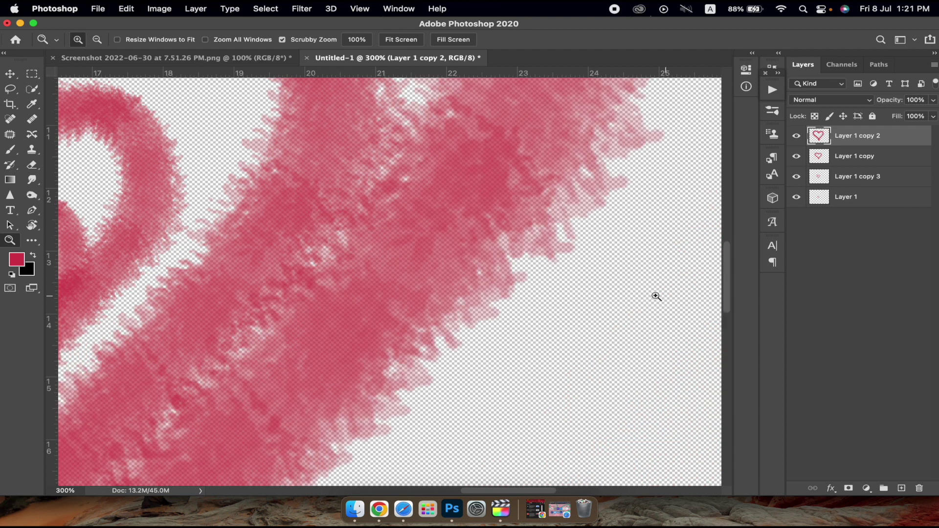
pyautogui.hscroll(-3, 568, 309)
pyautogui.press('v')
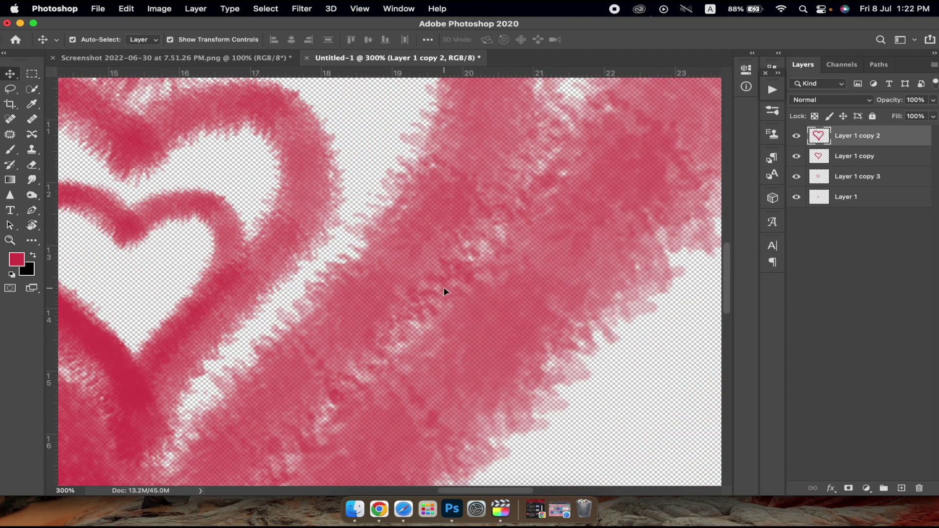
pyautogui.hscroll(-3, 548, 286)
pyautogui.hscroll(-2, 437, 243)
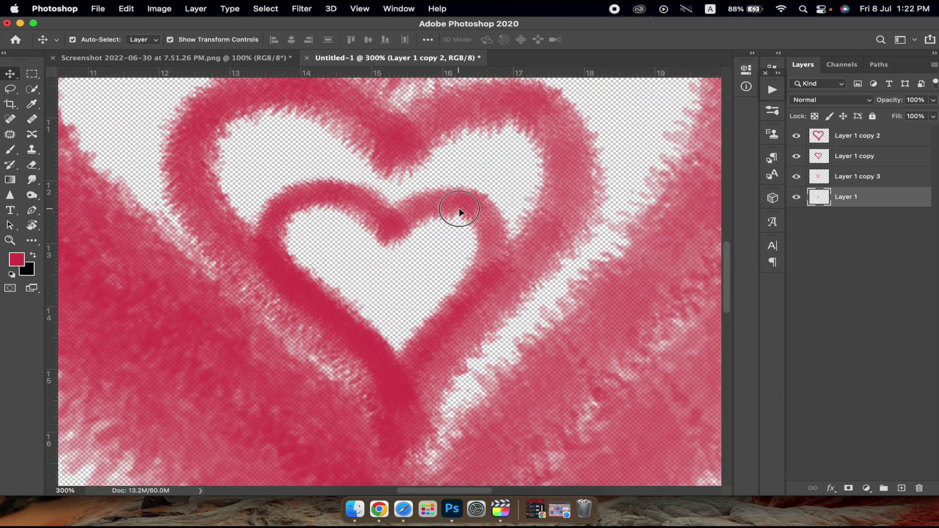
pyautogui.moveTo(459, 211); pyautogui.dragTo(464, 197)
pyautogui.moveTo(517, 161)
pyautogui.mouseDown()
pyautogui.moveTo(461, 201)
pyautogui.moveTo(471, 195)
pyautogui.mouseUp()
pyautogui.click(663, 40)
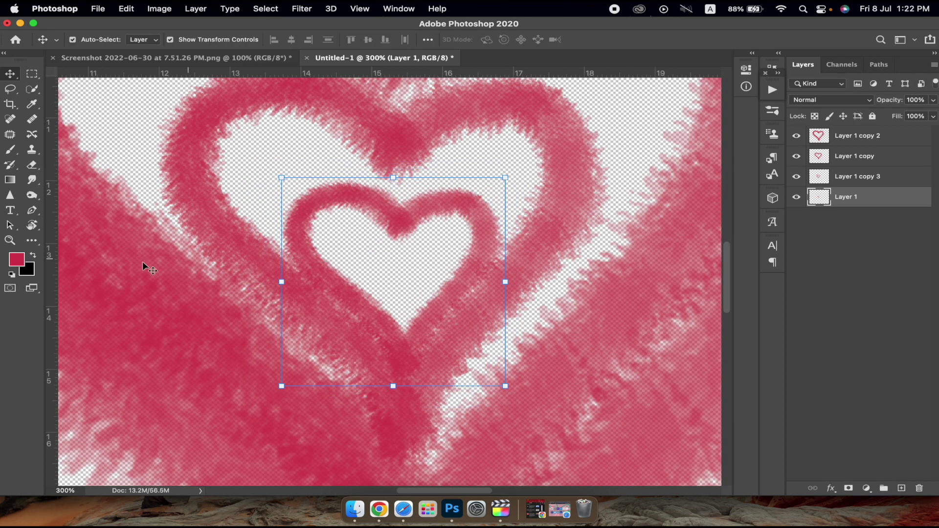
# Step: Start deleting Layer 1, then cancel and reopen its layer options
pyautogui.rightClick(855, 197)
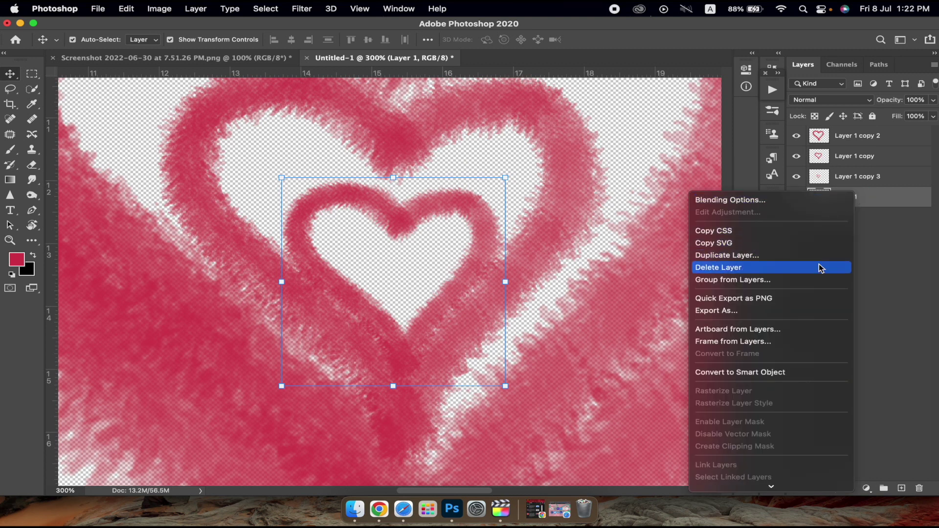
pyautogui.click(818, 268)
pyautogui.click(491, 211)
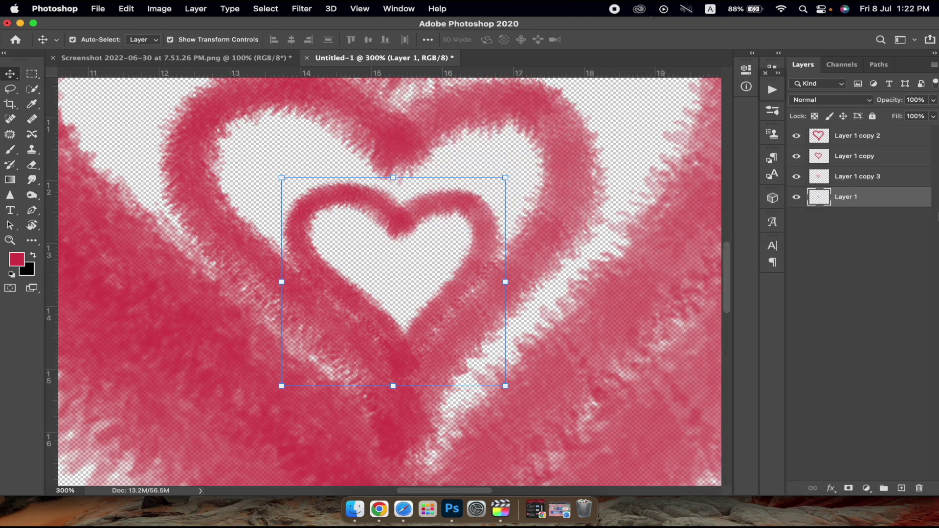
pyautogui.rightClick(892, 200)
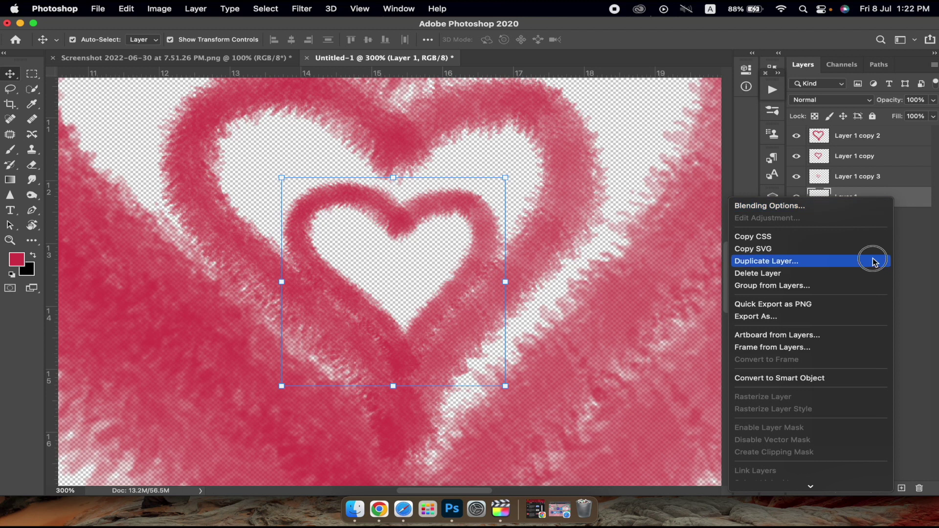
# Step: Duplicate Layer 1 as Layer 1 copy 4 and shrink Layer 1 to about 47%
pyautogui.click(876, 261)
pyautogui.click(581, 196)
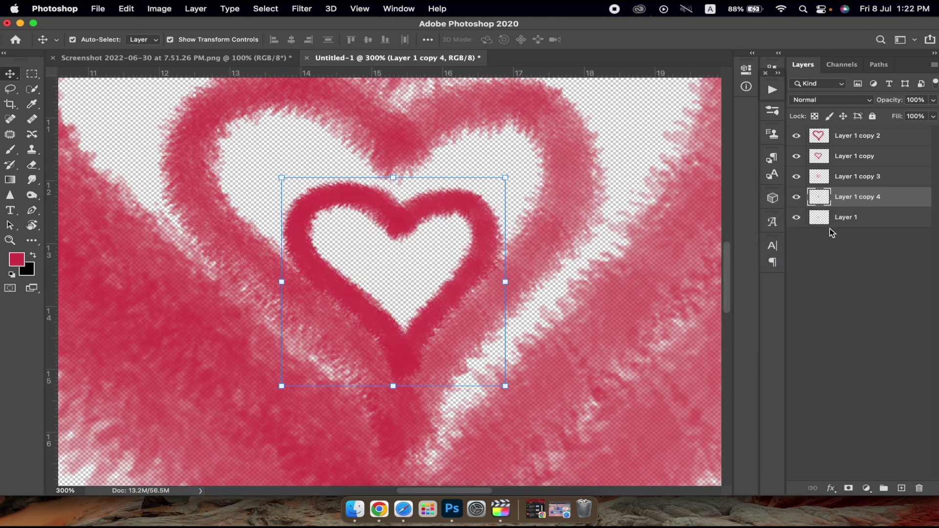
pyautogui.click(875, 222)
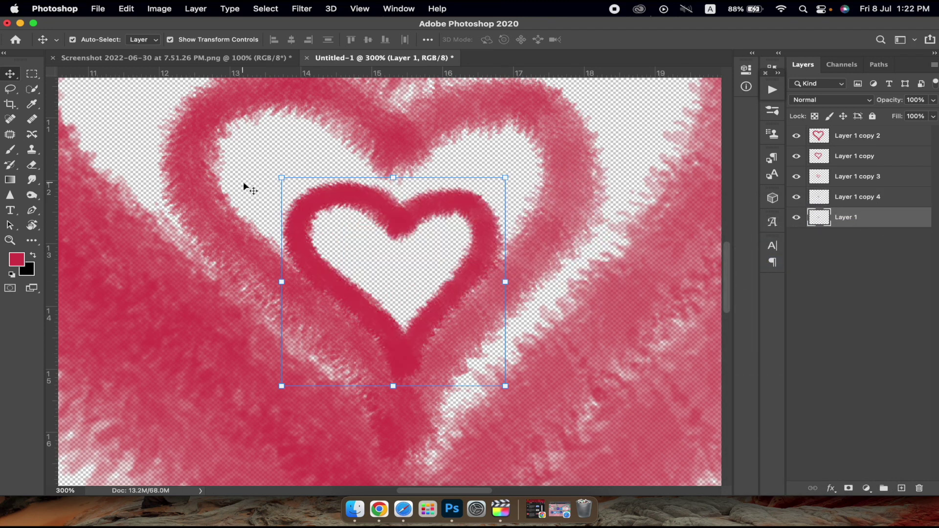
pyautogui.moveTo(283, 175)
pyautogui.mouseDown()
pyautogui.moveTo(423, 310)
pyautogui.moveTo(399, 274)
pyautogui.moveTo(401, 251)
pyautogui.mouseUp()
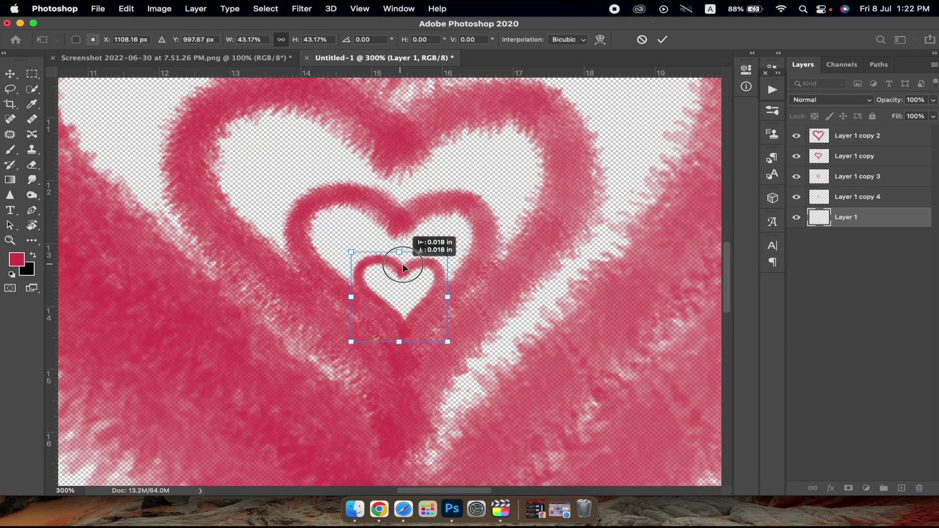
pyautogui.moveTo(443, 251)
pyautogui.mouseDown()
pyautogui.moveTo(456, 243)
pyautogui.moveTo(429, 264)
pyautogui.mouseUp()
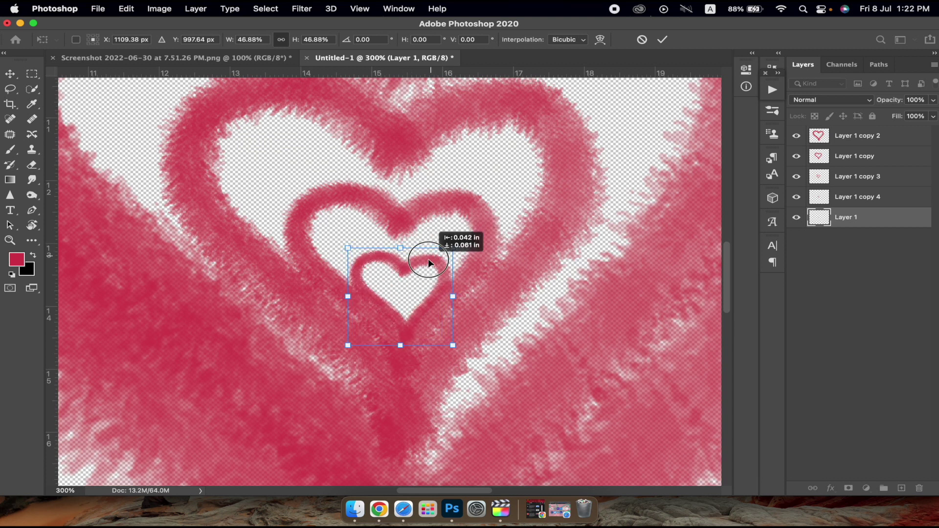
pyautogui.click(659, 44)
pyautogui.press('z')
pyautogui.rightClick(547, 226)
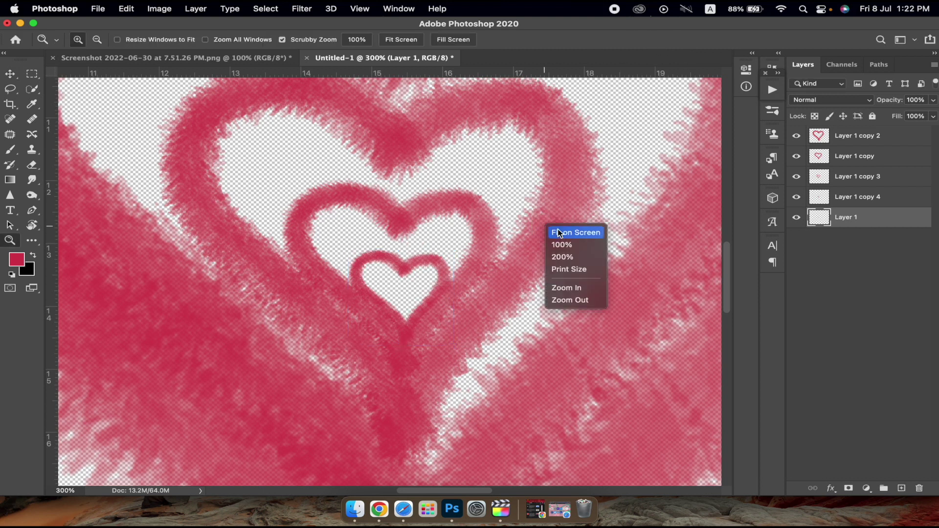
# Step: Select Layer 1 copy 3 through Layer 1 and nudge them down and right
pyautogui.click(559, 233)
pyautogui.press('v')
pyautogui.click(607, 313)
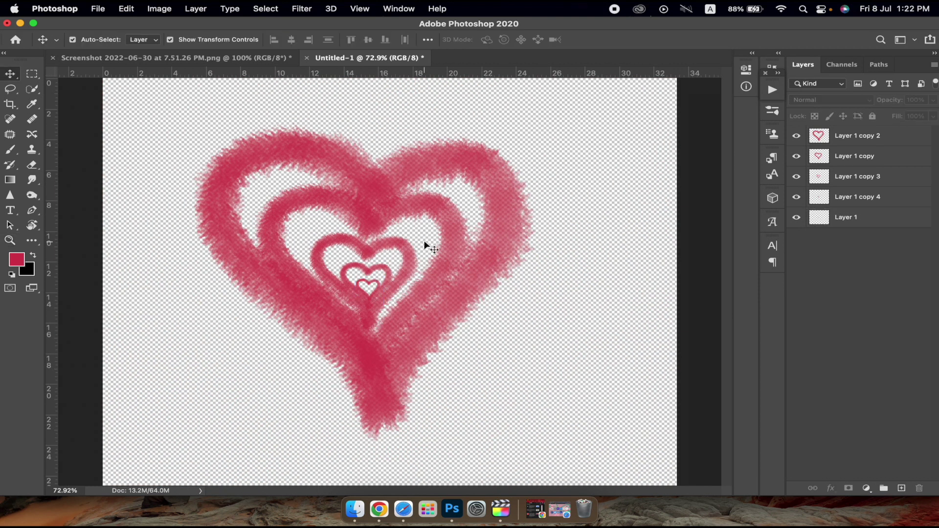
pyautogui.click(403, 270)
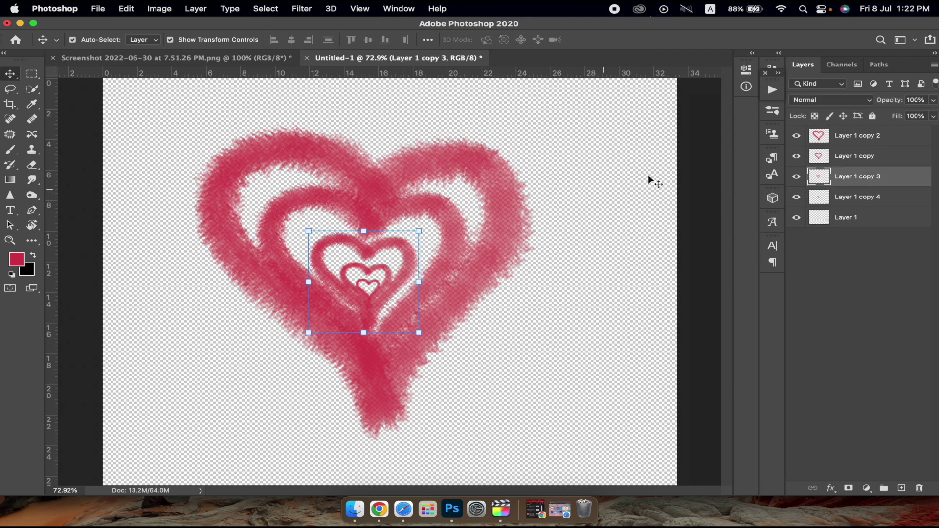
pyautogui.keyDown('shift'); pyautogui.click(857, 221); pyautogui.keyUp('shift')
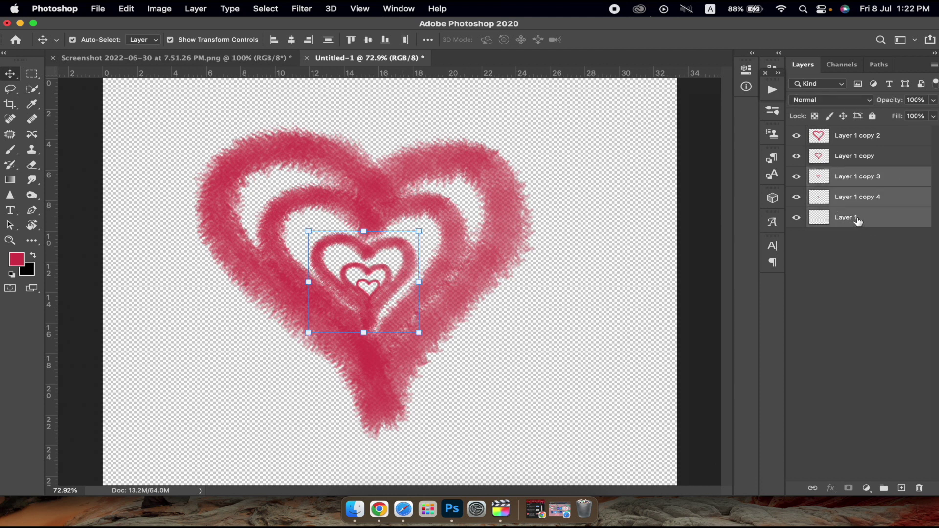
pyautogui.press('Down')
pyautogui.press('Down')
pyautogui.press('Down')
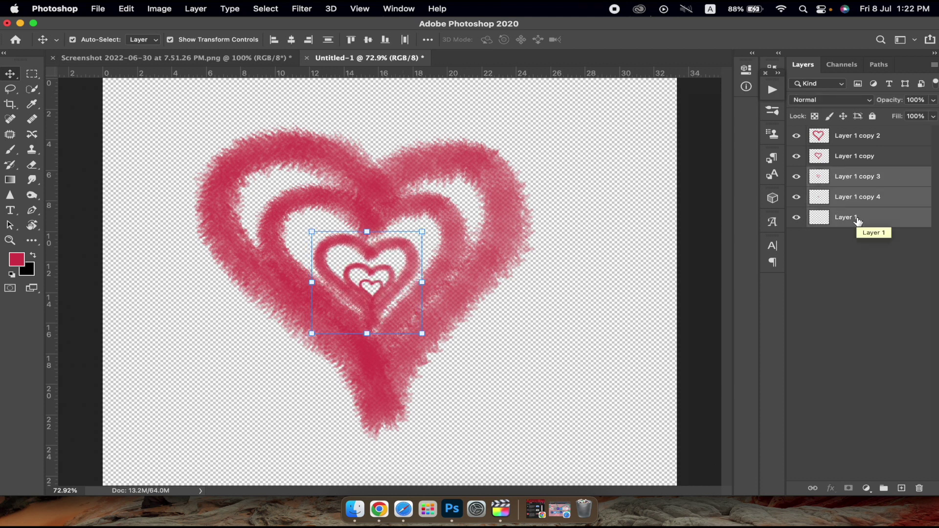
pyautogui.press('Right')
pyautogui.press('Right')
pyautogui.press('Right')
pyautogui.press('Down')
pyautogui.press('Down')
pyautogui.press('Down')
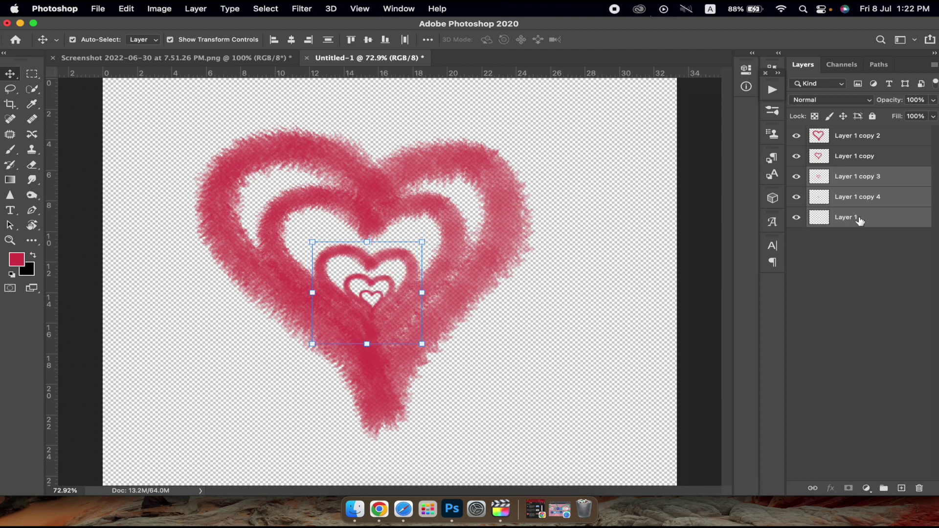
# Step: Deselect the layers and zoom the view out to 50%
pyautogui.click(583, 339)
pyautogui.press('z')
pyautogui.rightClick(584, 338)
pyautogui.click(629, 414)
pyautogui.rightClick(573, 307)
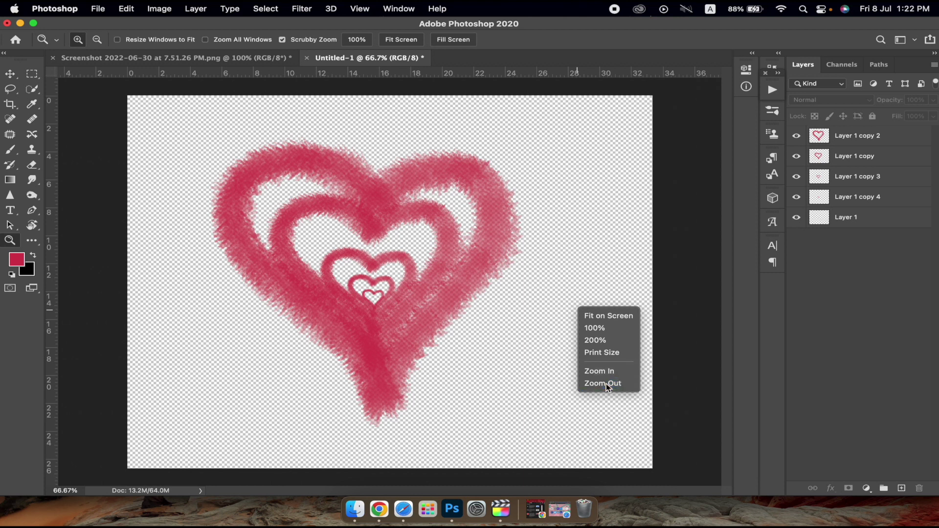
pyautogui.click(607, 385)
pyautogui.press('v')
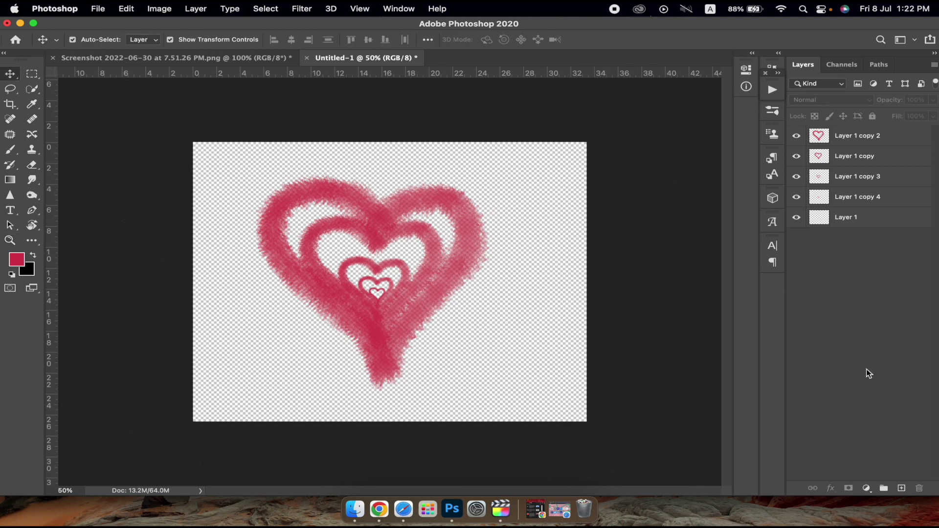
pyautogui.click(388, 9)
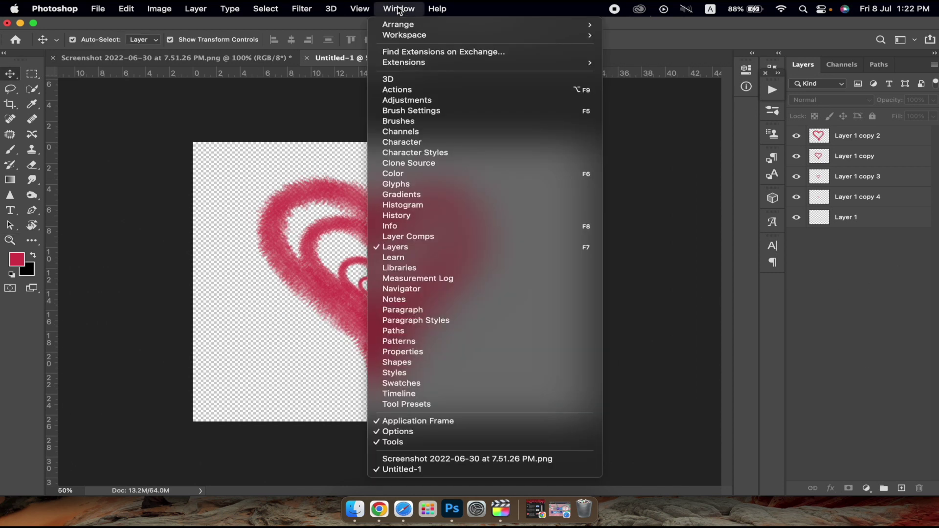
# Step: Show the Timeline and create a frame animation with Layer 1 copy 2 selected
pyautogui.click(451, 395)
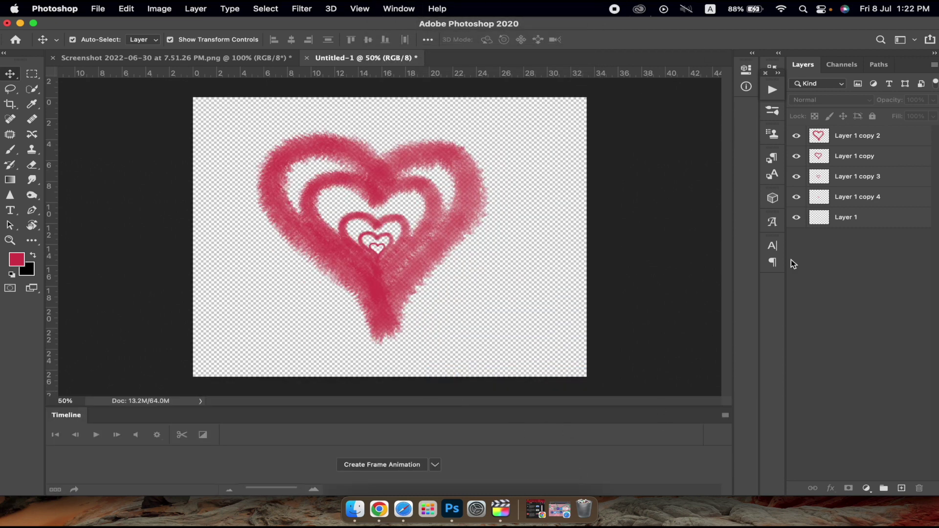
pyautogui.click(866, 141)
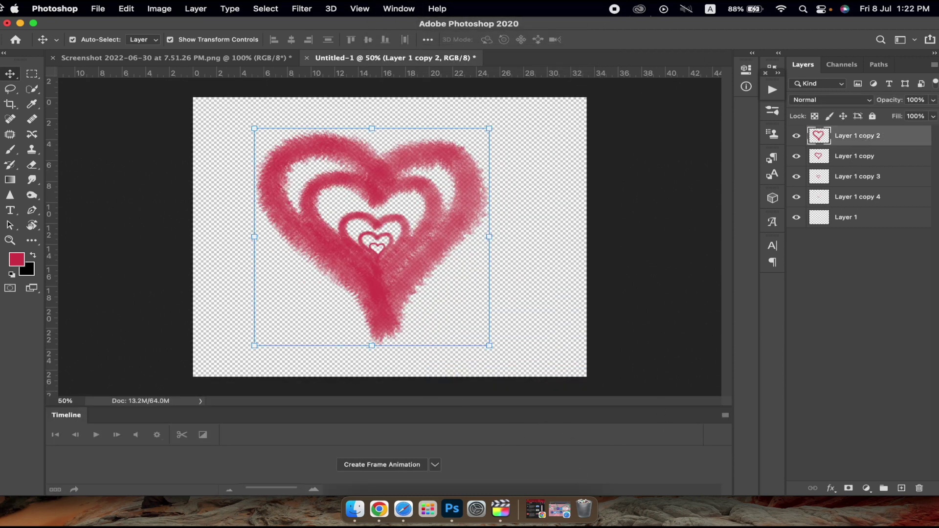
pyautogui.click(436, 468)
pyautogui.click(429, 464)
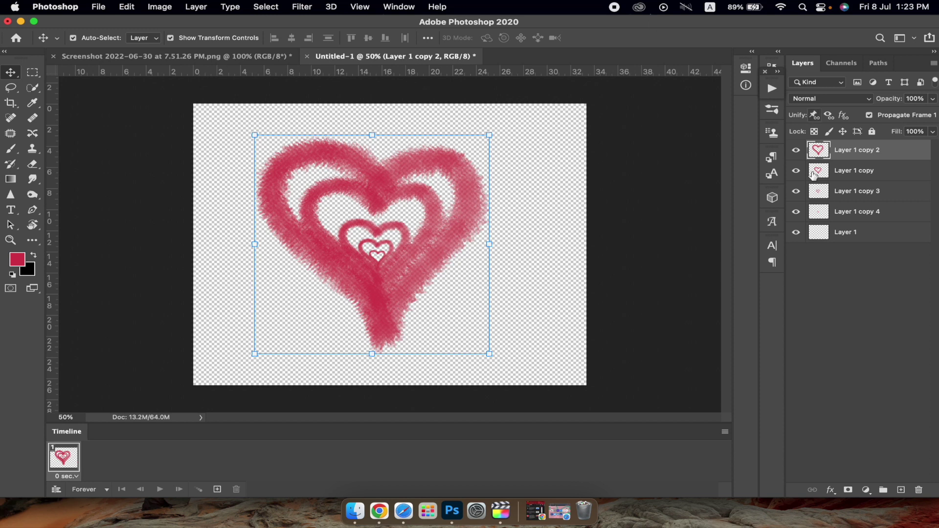
pyautogui.click(727, 432)
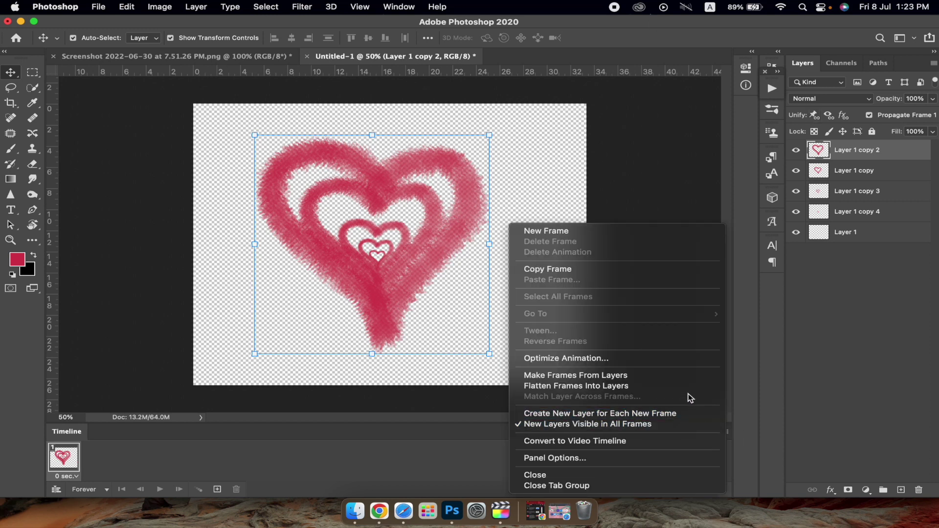
# Step: Make five frames from the heart layers and play them
pyautogui.click(688, 375)
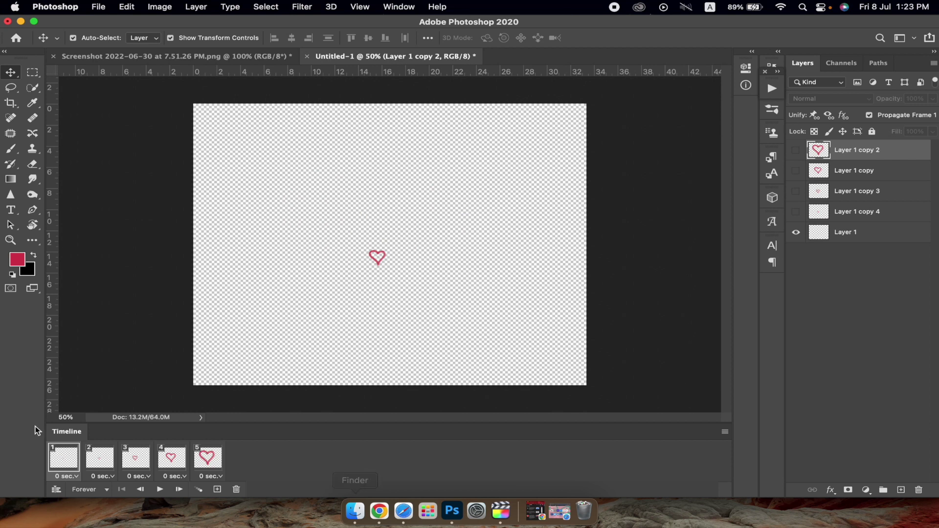
pyautogui.click(162, 490)
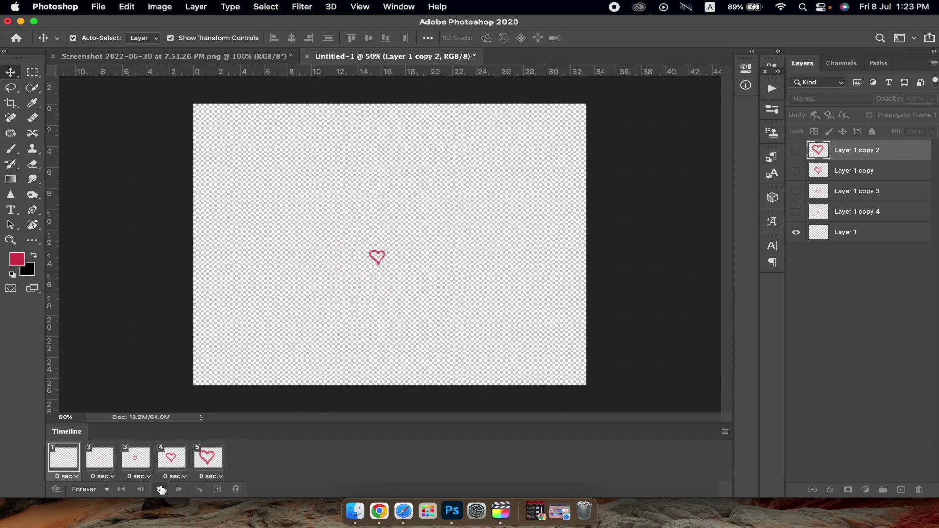
# Step: Give frames 1-5 delays of 1, 0.5, 0.2, 0.2 and 0.1 seconds, then play
pyautogui.click(68, 477)
pyautogui.click(89, 408)
pyautogui.click(101, 477)
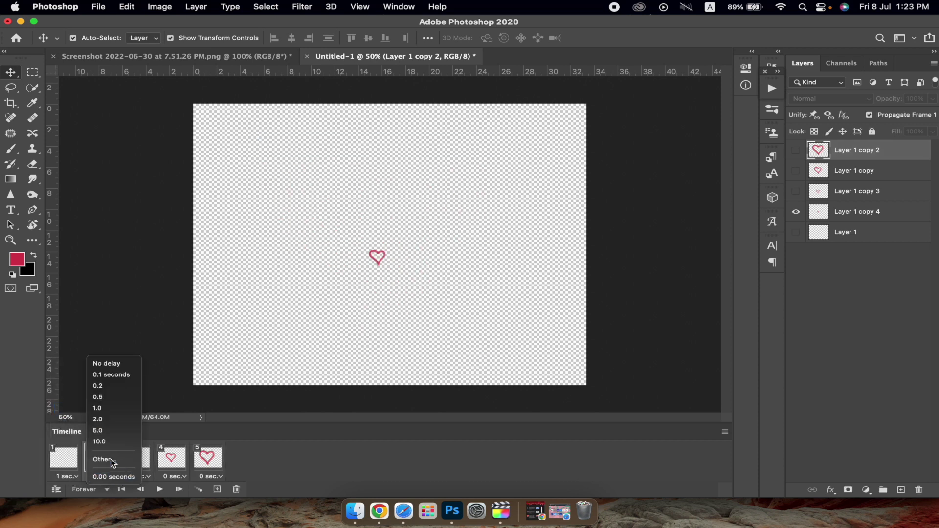
pyautogui.click(113, 397)
pyautogui.click(137, 477)
pyautogui.click(152, 388)
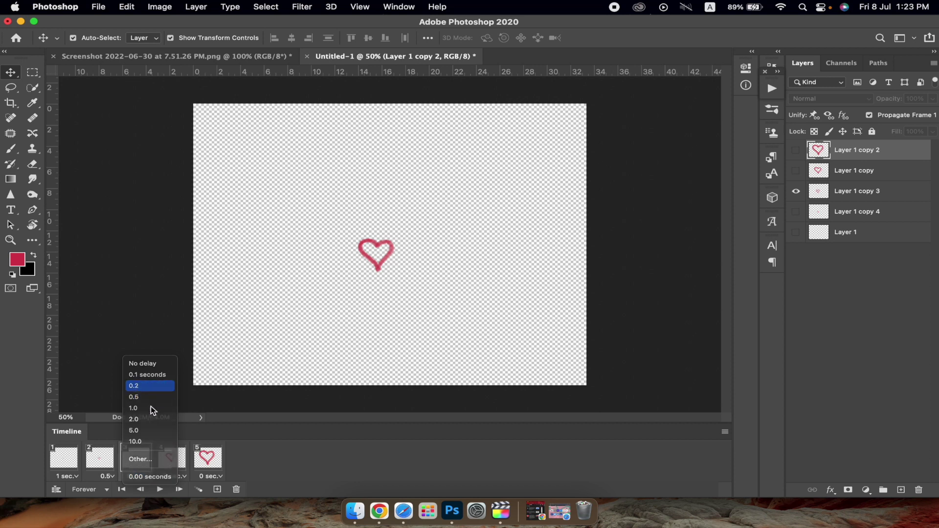
pyautogui.click(173, 477)
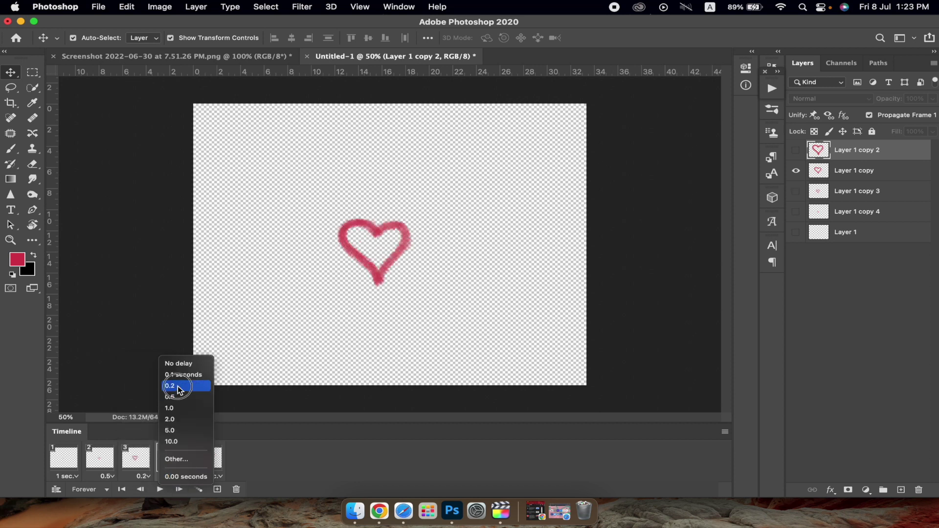
pyautogui.click(170, 386)
pyautogui.click(216, 476)
pyautogui.click(220, 375)
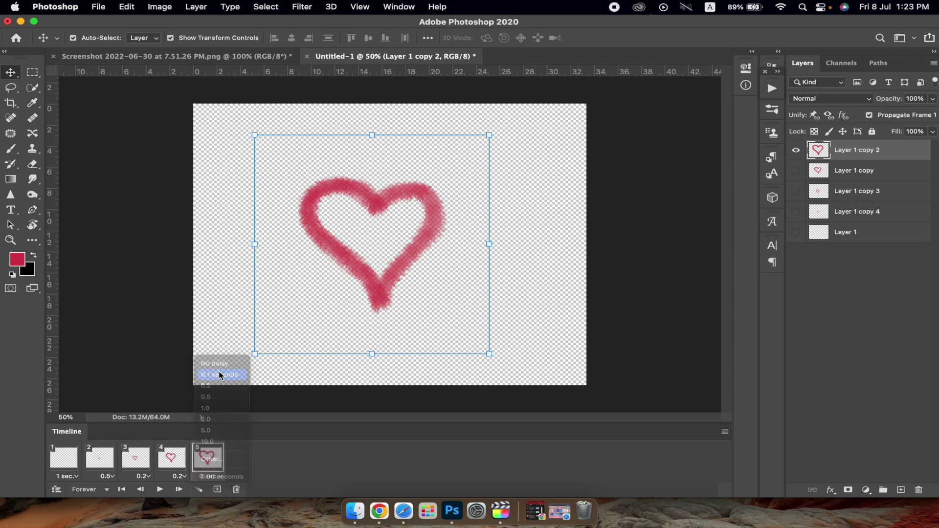
pyautogui.click(160, 490)
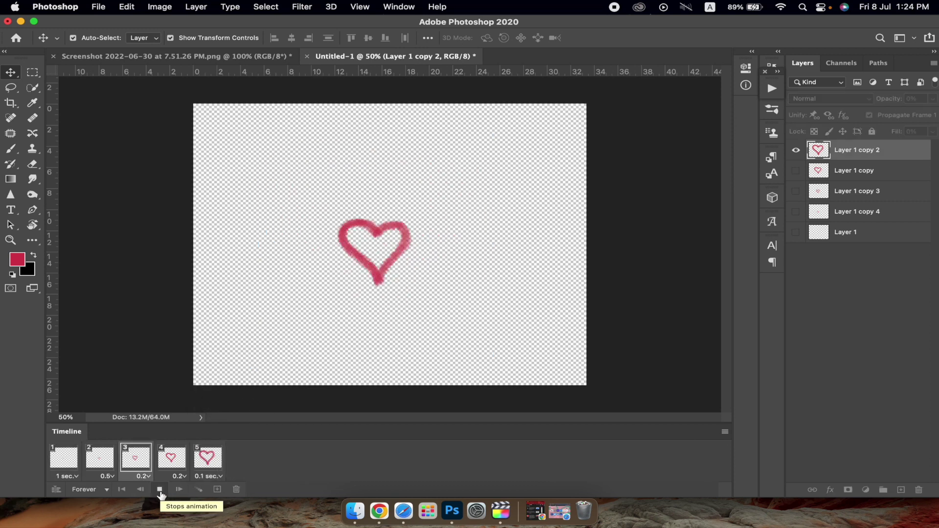